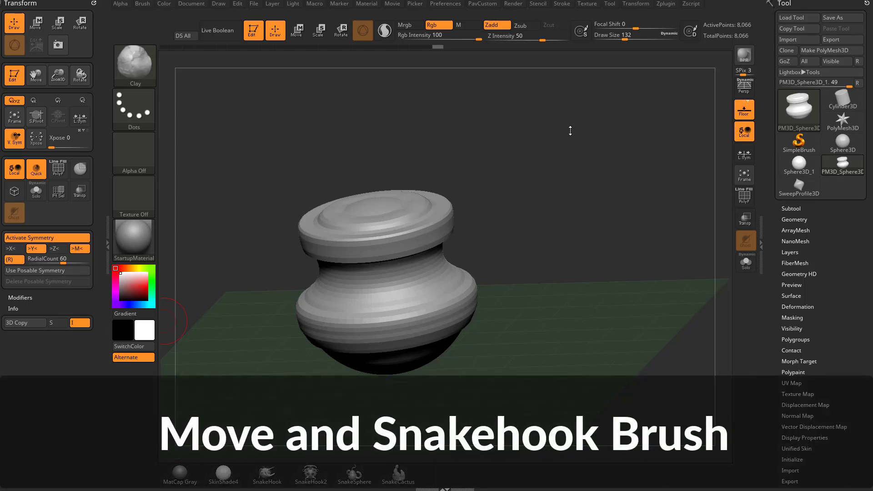
# - Step the model back through its undo history to the plain sphere
pyautogui.moveTo(588, 132)
pyautogui.mouseDown()
pyautogui.moveTo(608, 176)
pyautogui.moveTo(597, 199)
pyautogui.mouseUp()
pyautogui.press('s')
pyautogui.moveTo(604, 198); pyautogui.dragTo(613, 175)
pyautogui.moveTo(690, 173); pyautogui.dragTo(642, 140)
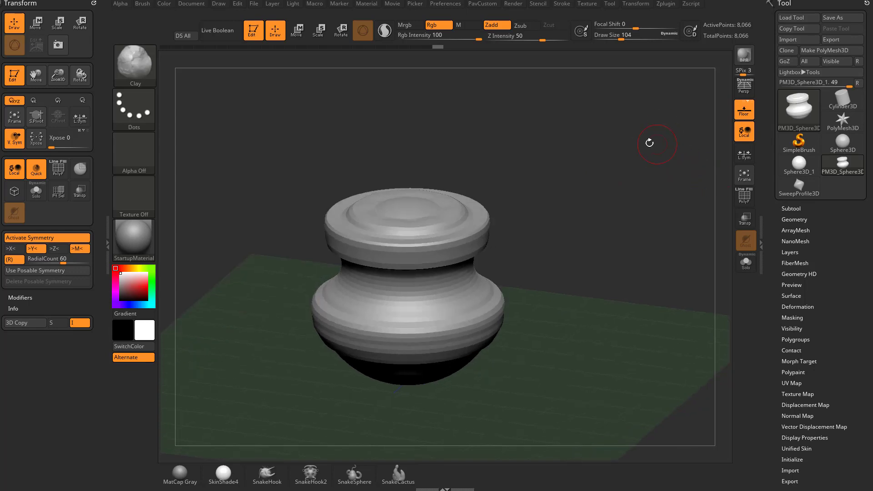
pyautogui.moveTo(438, 47); pyautogui.dragTo(162, 51)
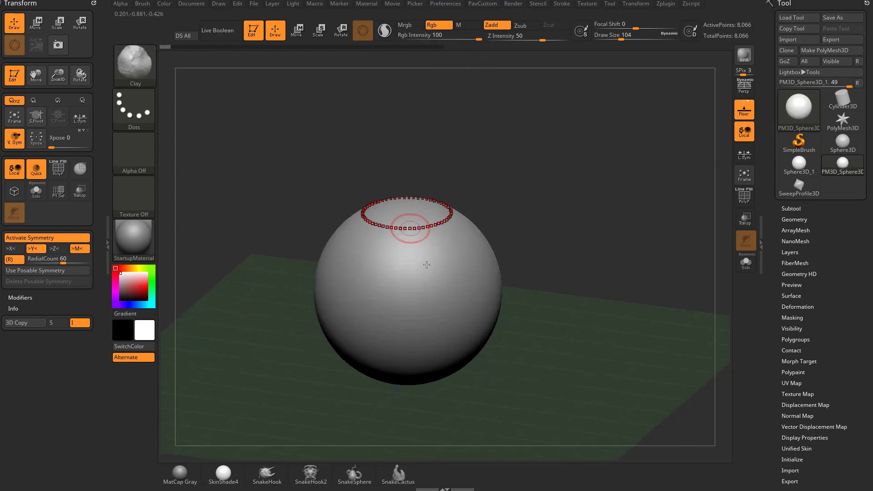
pyautogui.moveTo(580, 193); pyautogui.dragTo(593, 216)
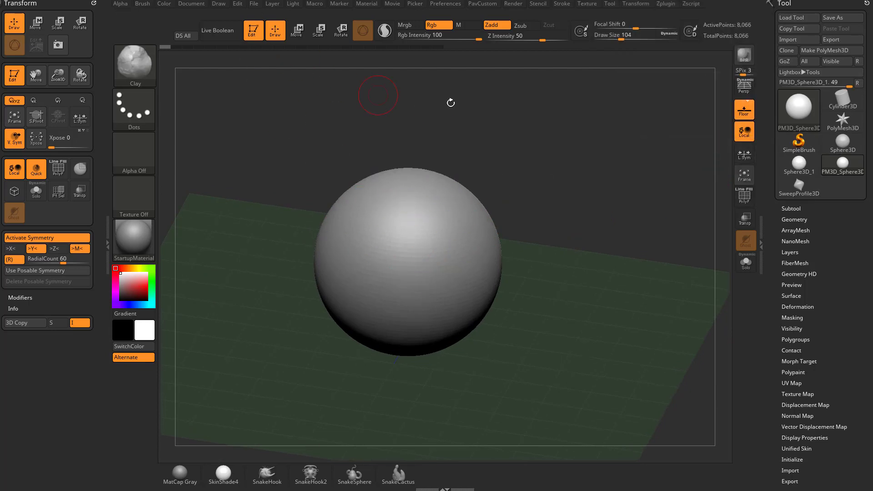
# - Set symmetry to mirror across the X axis only, with Y and radial symmetry switched off
pyautogui.moveTo(517, 105)
pyautogui.mouseDown()
pyautogui.moveTo(589, 169)
pyautogui.moveTo(464, 240)
pyautogui.mouseUp()
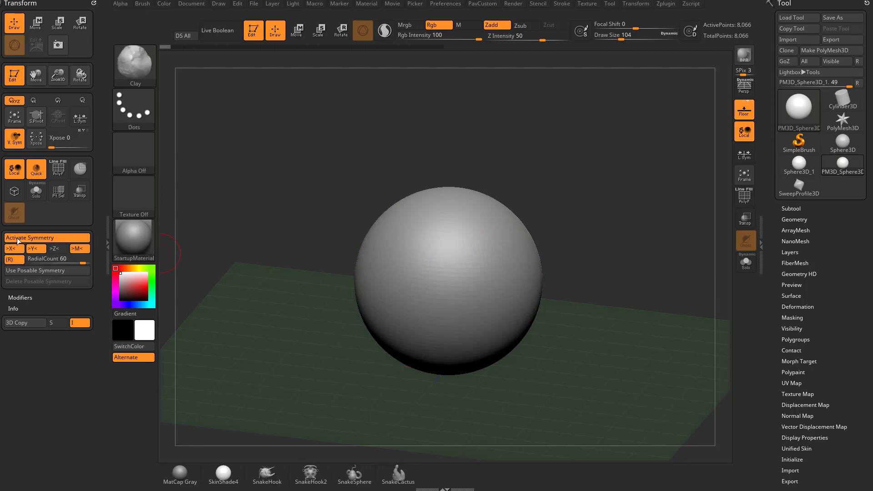
pyautogui.click(33, 251)
pyautogui.click(11, 258)
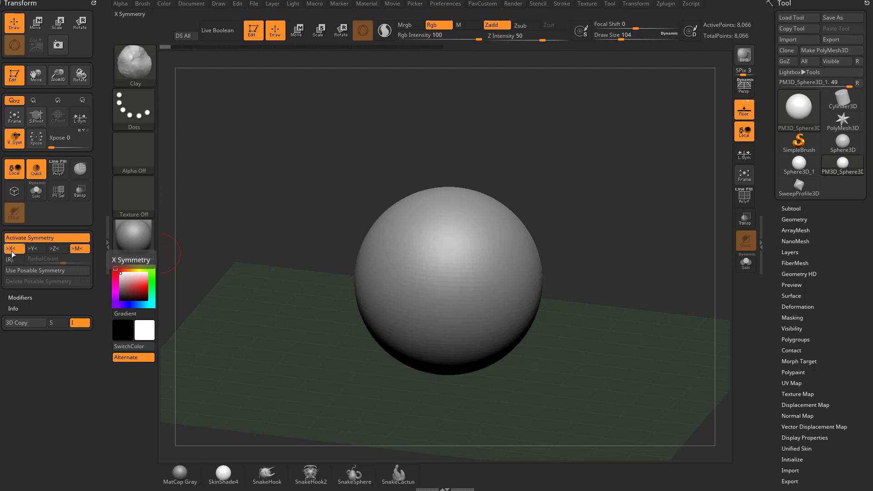
# - Try a mirrored Clay stroke across the front of the sphere, discarding the later undo history entries
pyautogui.moveTo(575, 202)
pyautogui.mouseDown()
pyautogui.moveTo(585, 204)
pyautogui.moveTo(575, 223)
pyautogui.mouseUp()
pyautogui.moveTo(422, 239)
pyautogui.mouseDown()
pyautogui.moveTo(416, 254)
pyautogui.moveTo(426, 226)
pyautogui.mouseUp()
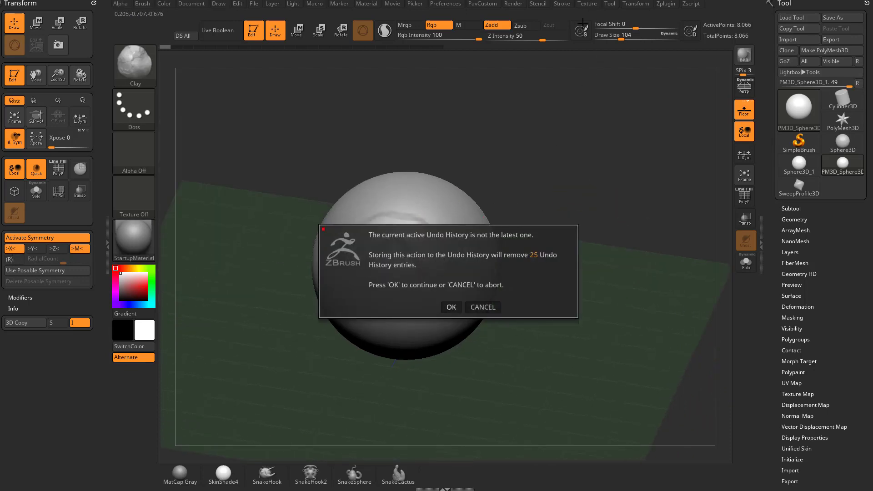
pyautogui.press('Return')
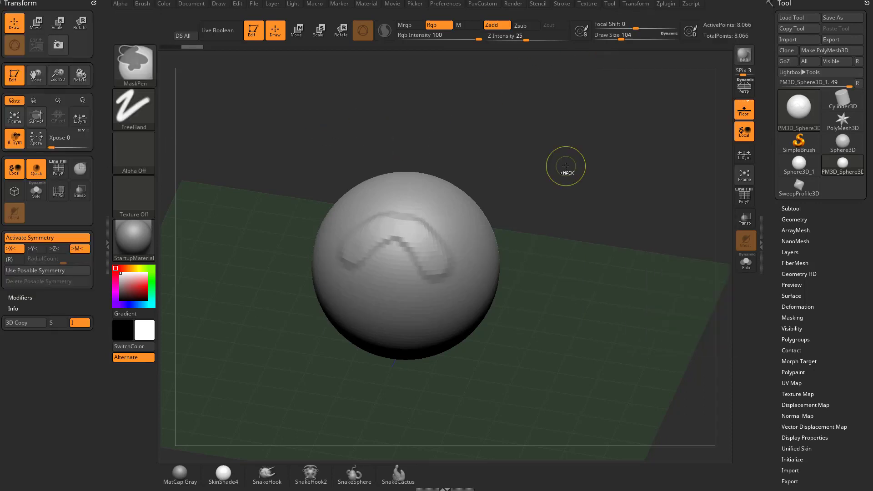
pyautogui.hotkey('ctrl', 'z')
# - Using the Standard brush, carve two mirrored eye sockets and raise a round nose on the front of the sphere
pyautogui.moveTo(567, 171)
pyautogui.mouseDown()
pyautogui.moveTo(586, 170)
pyautogui.moveTo(574, 148)
pyautogui.mouseUp()
pyautogui.press('b')
pyautogui.press('s')
pyautogui.press('t')
pyautogui.moveTo(480, 174); pyautogui.dragTo(471, 204)
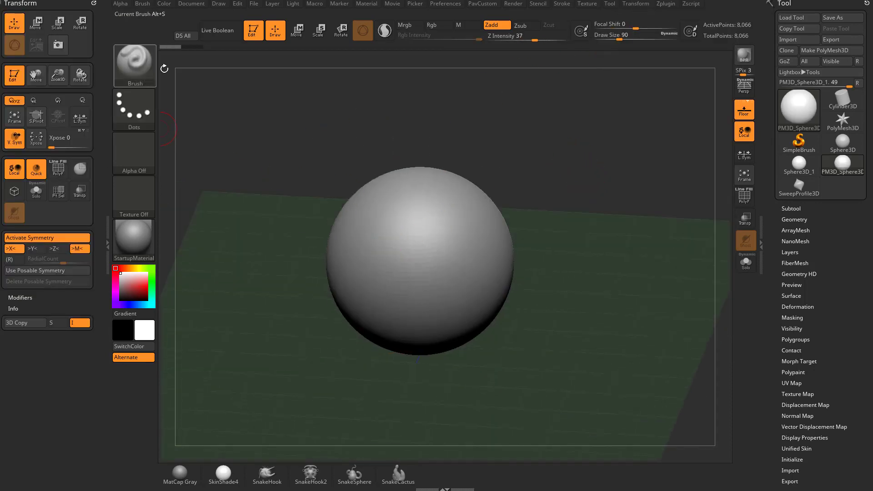
pyautogui.press('b')
pyautogui.press('s')
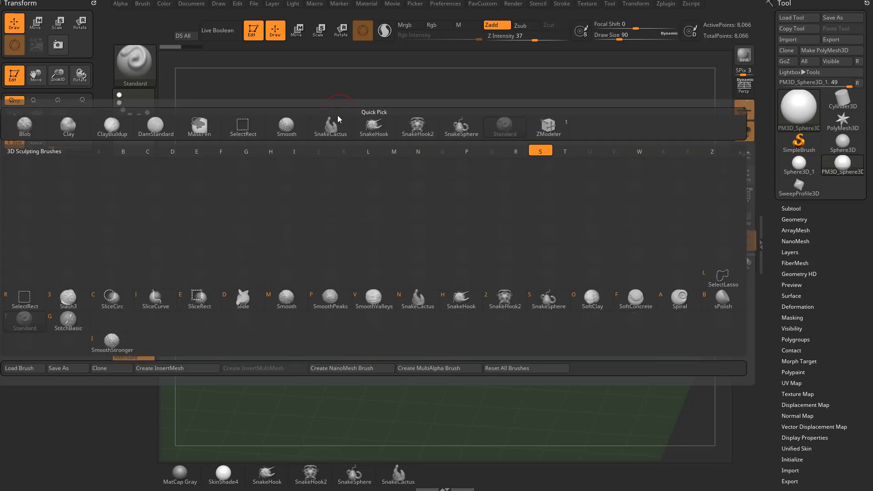
pyautogui.press('t')
pyautogui.moveTo(440, 182)
pyautogui.mouseDown()
pyautogui.moveTo(356, 227)
pyautogui.moveTo(353, 243)
pyautogui.mouseUp()
pyautogui.moveTo(556, 201)
pyautogui.keyDown('alt'); pyautogui.mouseDown()
pyautogui.moveTo(554, 185)
pyautogui.moveTo(372, 227)
pyautogui.moveTo(443, 206)
pyautogui.mouseUp(); pyautogui.keyUp('alt')
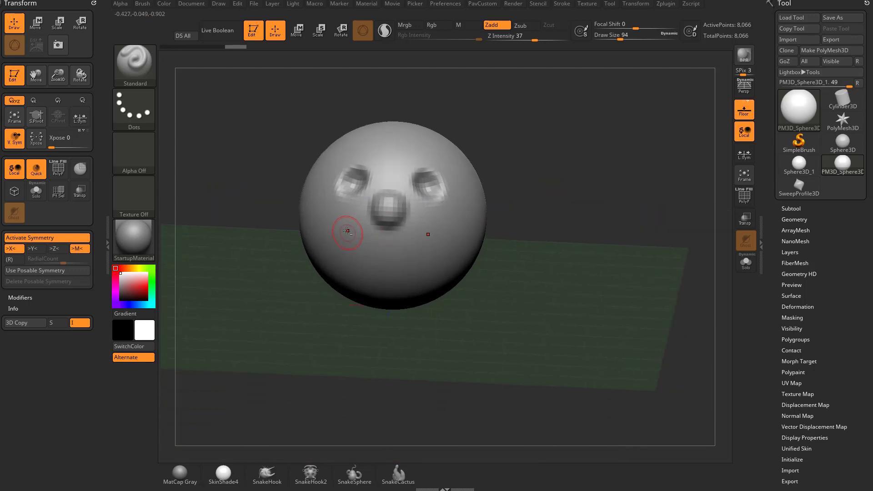
# - Carve a wide smiling mouth with a raised lower lip under the nose and build up the chin with a draw size of 223
pyautogui.keyDown('alt'); pyautogui.moveTo(347, 234); pyautogui.dragTo(360, 251); pyautogui.keyUp('alt')
pyautogui.moveTo(528, 236)
pyautogui.mouseDown()
pyautogui.moveTo(486, 221)
pyautogui.moveTo(509, 227)
pyautogui.mouseUp()
pyautogui.moveTo(351, 257); pyautogui.dragTo(460, 247)
pyautogui.moveTo(514, 241)
pyautogui.mouseDown()
pyautogui.moveTo(567, 214)
pyautogui.moveTo(579, 189)
pyautogui.moveTo(570, 151)
pyautogui.moveTo(568, 190)
pyautogui.moveTo(492, 227)
pyautogui.moveTo(572, 203)
pyautogui.moveTo(532, 217)
pyautogui.moveTo(549, 187)
pyautogui.moveTo(560, 228)
pyautogui.moveTo(556, 220)
pyautogui.mouseUp()
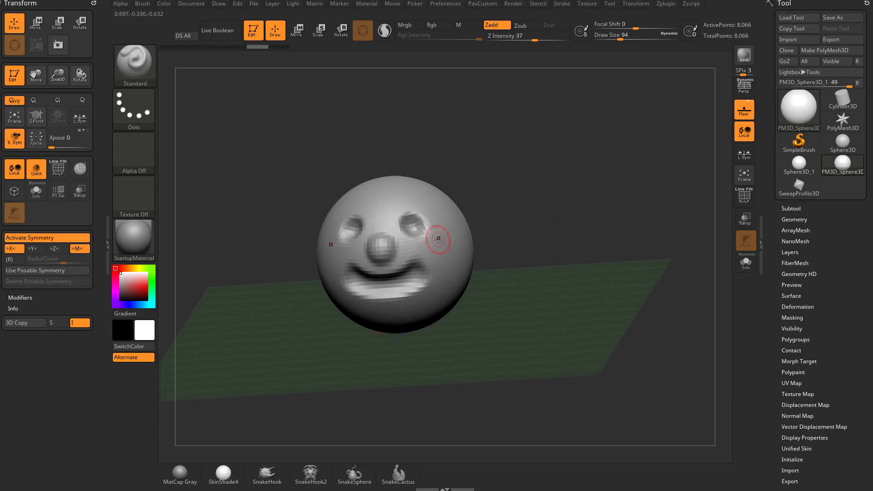
pyautogui.moveTo(604, 191); pyautogui.dragTo(599, 185)
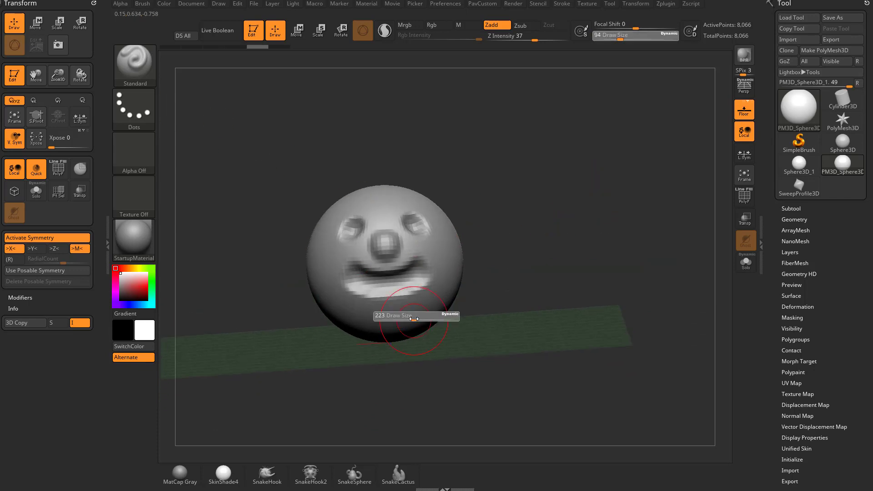
pyautogui.moveTo(488, 279); pyautogui.dragTo(526, 244)
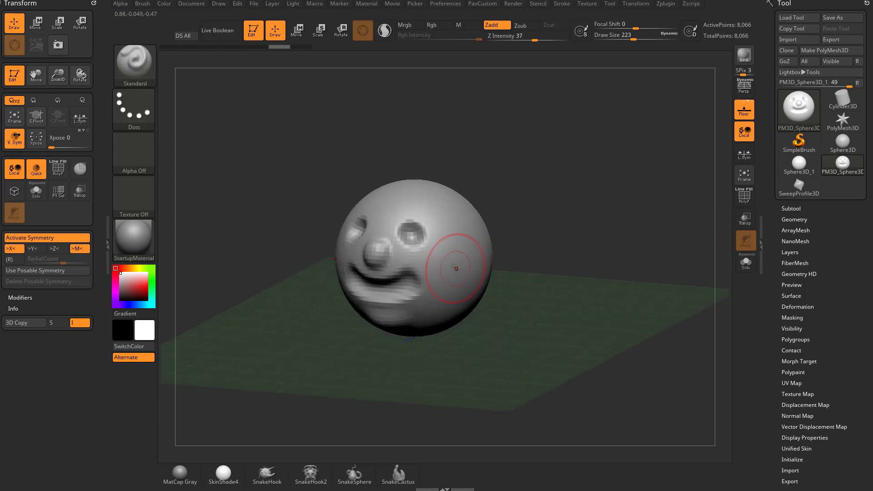
# - Try carving a mirrored indentation into the sides of the head with the Standard brush
pyautogui.moveTo(457, 255)
pyautogui.keyDown('alt'); pyautogui.mouseDown()
pyautogui.moveTo(435, 293)
pyautogui.moveTo(454, 287)
pyautogui.mouseUp(); pyautogui.keyUp('alt')
pyautogui.moveTo(523, 269)
pyautogui.mouseDown()
pyautogui.moveTo(560, 250)
pyautogui.moveTo(542, 247)
pyautogui.mouseUp()
pyautogui.hotkey('ctrl', 'z')
pyautogui.hotkey('ctrl', 'z')
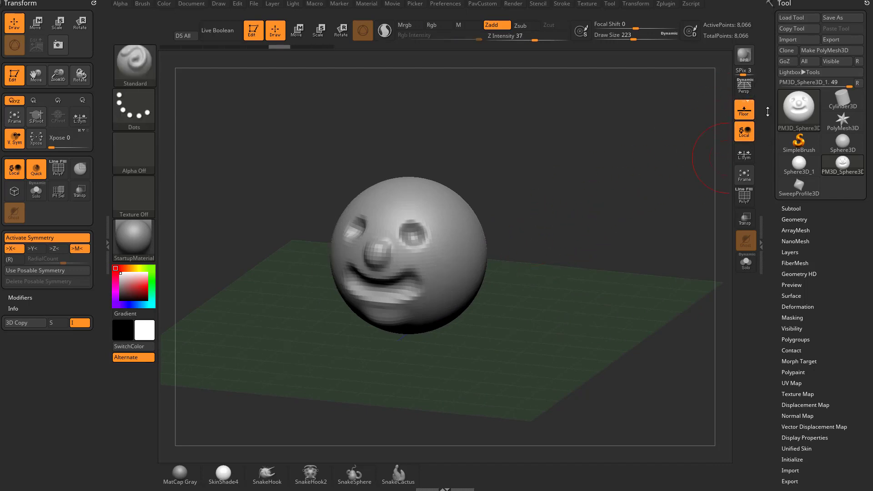
# - Hide the floor grid and switch to the Move brush
pyautogui.moveTo(574, 179); pyautogui.dragTo(546, 258)
pyautogui.hotkey('shift', 'p')
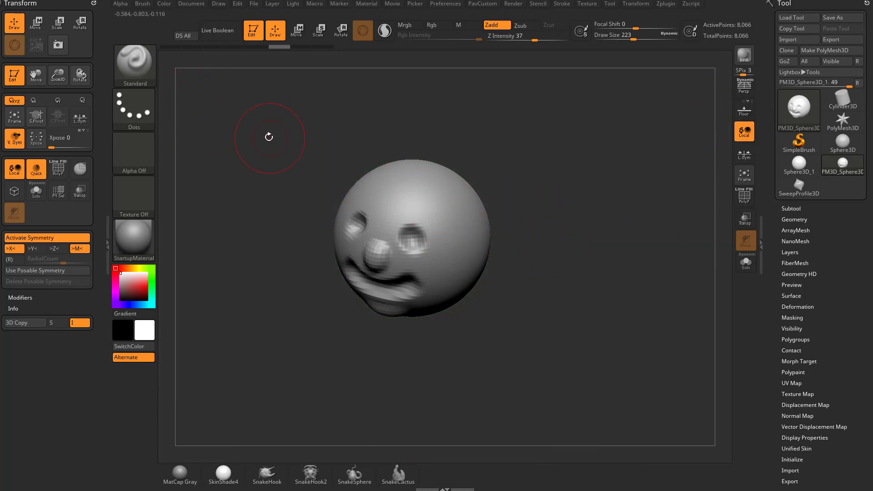
pyautogui.press('b')
pyautogui.press('m')
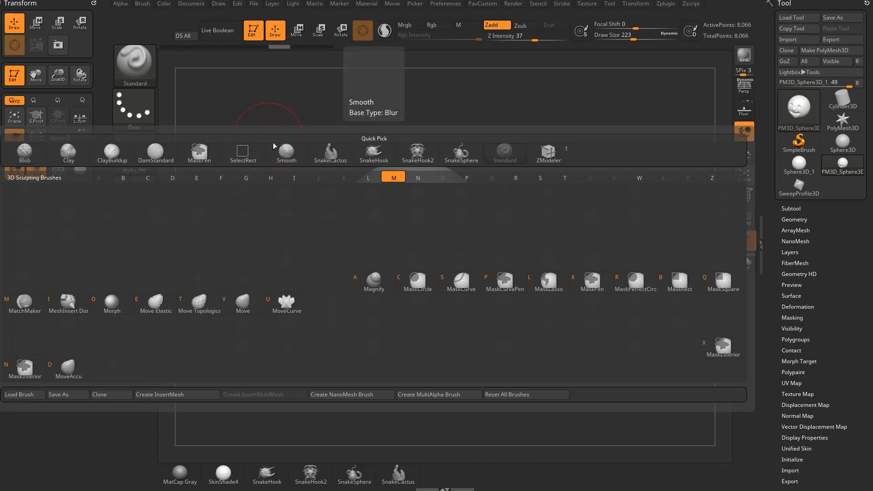
pyautogui.press('v')
pyautogui.keyDown('alt'); pyautogui.moveTo(585, 185); pyautogui.dragTo(580, 182); pyautogui.keyUp('alt')
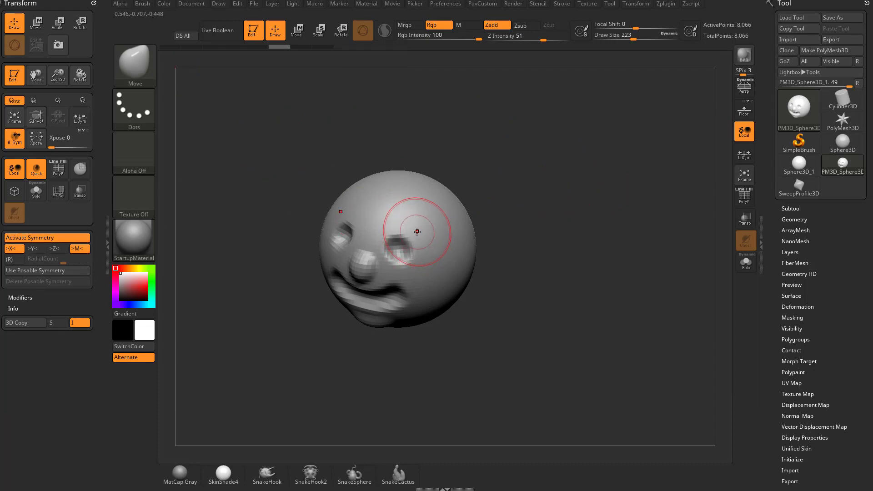
# - Toggle X symmetry off and on to check the mirrored brush cursor on the head
pyautogui.press('x')
pyautogui.press('x')
pyautogui.press('x')
pyautogui.press('x')
# - Replace the docked Transform palette with the Brush palette
pyautogui.click(93, 3)
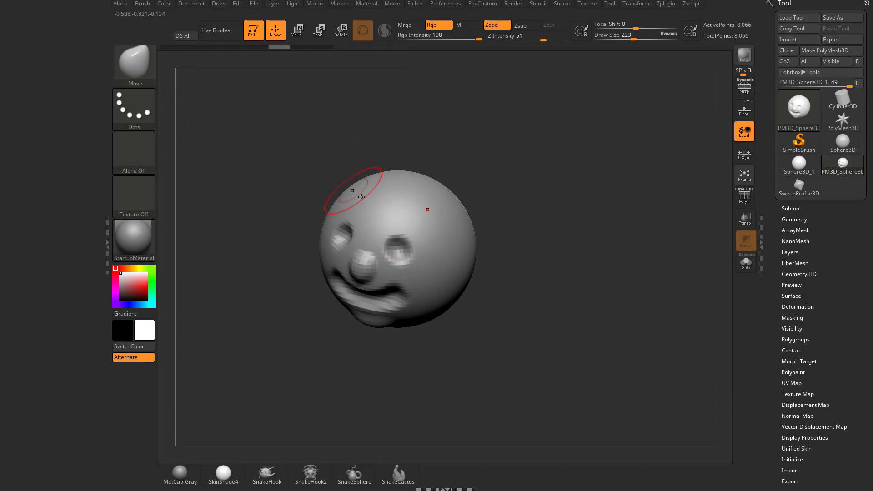
pyautogui.click(142, 4)
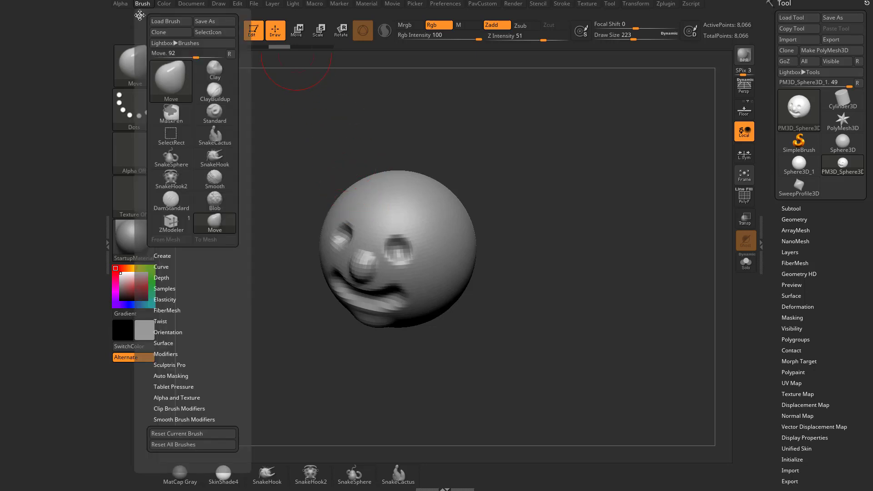
pyautogui.click(140, 16)
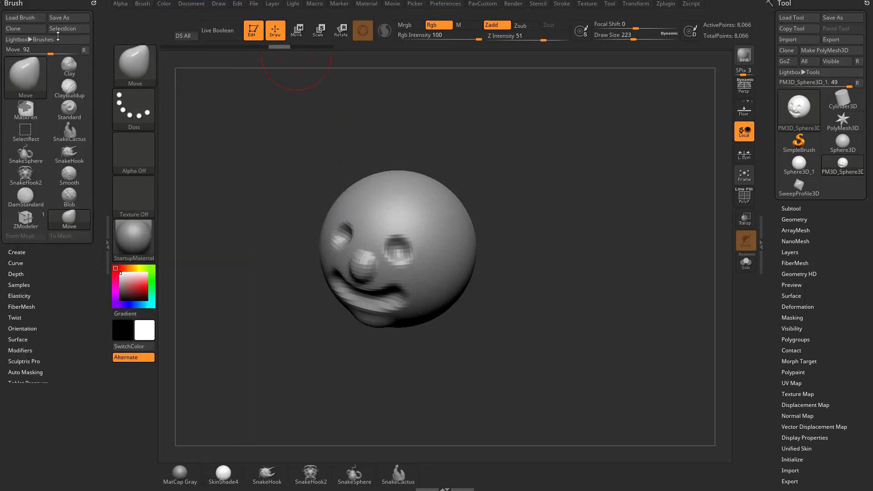
pyautogui.click(105, 216)
pyautogui.click(1, 217)
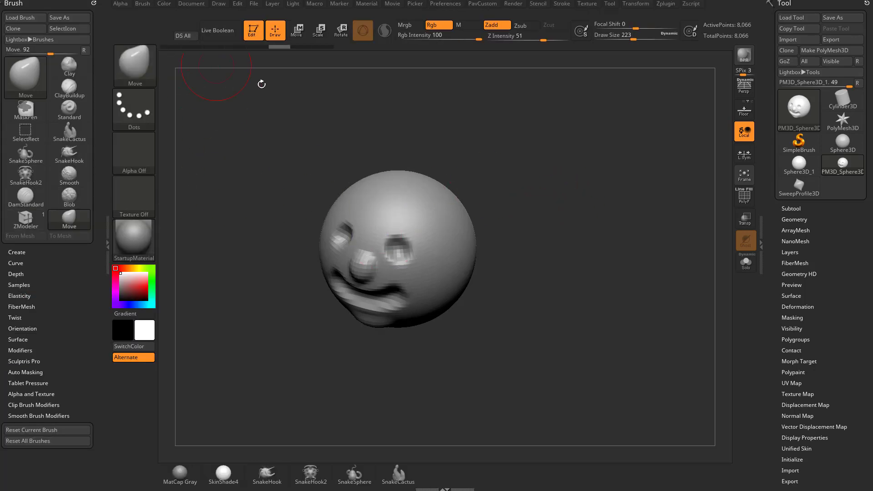
# - Reshape the head with the Move brush at a draw size of 430, broadening the top and straightening the sides
pyautogui.moveTo(346, 128)
pyautogui.mouseDown()
pyautogui.moveTo(533, 210)
pyautogui.moveTo(444, 204)
pyautogui.moveTo(450, 226)
pyautogui.moveTo(437, 224)
pyautogui.moveTo(479, 223)
pyautogui.mouseUp()
pyautogui.press('s')
pyautogui.press('s')
pyautogui.moveTo(536, 214)
pyautogui.mouseDown()
pyautogui.moveTo(530, 203)
pyautogui.moveTo(517, 207)
pyautogui.moveTo(548, 208)
pyautogui.moveTo(493, 195)
pyautogui.moveTo(503, 212)
pyautogui.mouseUp()
pyautogui.press('s')
pyautogui.moveTo(446, 224)
pyautogui.mouseDown()
pyautogui.moveTo(471, 213)
pyautogui.moveTo(447, 223)
pyautogui.moveTo(457, 223)
pyautogui.mouseUp()
pyautogui.moveTo(429, 170)
pyautogui.mouseDown()
pyautogui.moveTo(435, 161)
pyautogui.moveTo(449, 179)
pyautogui.mouseUp()
pyautogui.moveTo(444, 220)
pyautogui.mouseDown()
pyautogui.moveTo(431, 217)
pyautogui.moveTo(434, 233)
pyautogui.mouseUp()
pyautogui.moveTo(487, 234); pyautogui.dragTo(506, 226)
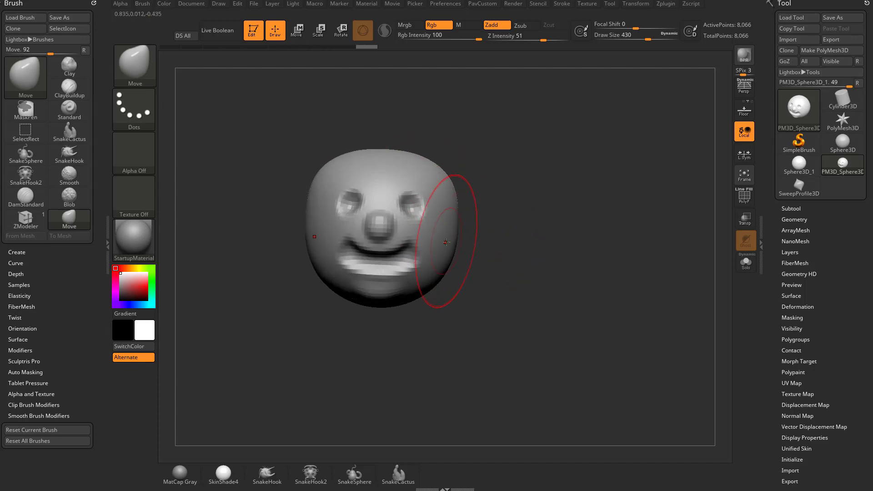
pyautogui.moveTo(449, 223); pyautogui.dragTo(440, 220)
pyautogui.moveTo(447, 187); pyautogui.dragTo(441, 188)
# - Push the cheeks and jaw inward toward a narrower chin with the Move brush at a draw size of 207
pyautogui.moveTo(512, 226)
pyautogui.mouseDown()
pyautogui.moveTo(450, 236)
pyautogui.moveTo(419, 300)
pyautogui.moveTo(347, 284)
pyautogui.mouseUp()
pyautogui.moveTo(314, 323); pyautogui.dragTo(412, 316)
pyautogui.moveTo(519, 217)
pyautogui.mouseDown()
pyautogui.moveTo(481, 265)
pyautogui.moveTo(509, 274)
pyautogui.mouseUp()
pyautogui.press('s')
pyautogui.moveTo(433, 251); pyautogui.dragTo(418, 252)
pyautogui.moveTo(459, 225); pyautogui.dragTo(434, 242)
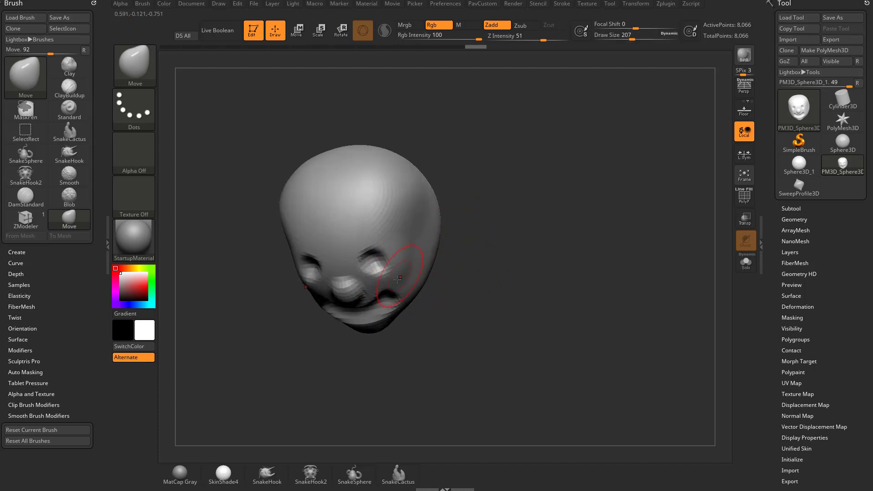
pyautogui.moveTo(489, 250)
pyautogui.mouseDown()
pyautogui.moveTo(516, 220)
pyautogui.moveTo(324, 277)
pyautogui.moveTo(381, 279)
pyautogui.moveTo(391, 246)
pyautogui.moveTo(338, 255)
pyautogui.mouseUp()
pyautogui.moveTo(303, 286); pyautogui.dragTo(302, 286)
# - Pull the nose forward into a long point with the Move brush at a draw size of 217
pyautogui.press('s')
pyautogui.moveTo(442, 251); pyautogui.dragTo(493, 259)
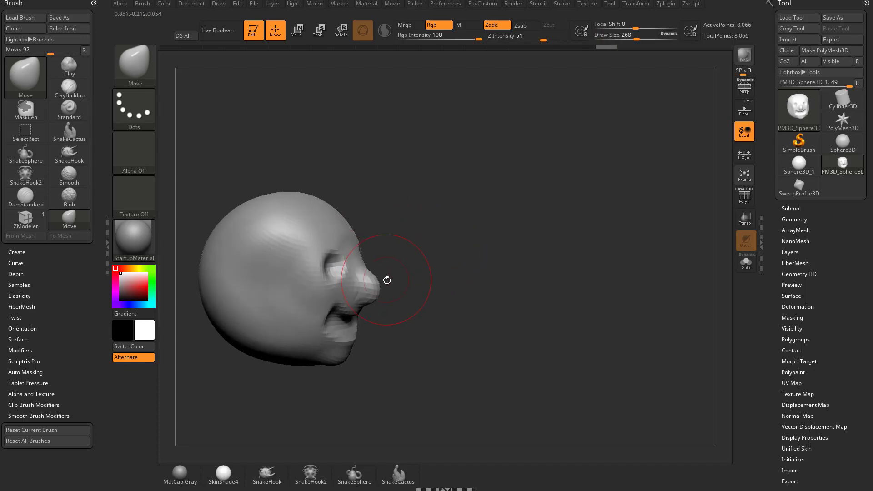
pyautogui.press('s')
pyautogui.moveTo(387, 281)
pyautogui.mouseDown()
pyautogui.moveTo(407, 296)
pyautogui.moveTo(376, 263)
pyautogui.moveTo(379, 289)
pyautogui.mouseUp()
pyautogui.moveTo(484, 283); pyautogui.dragTo(389, 304)
pyautogui.moveTo(434, 357)
pyautogui.mouseDown()
pyautogui.moveTo(454, 358)
pyautogui.moveTo(457, 390)
pyautogui.moveTo(605, 279)
pyautogui.moveTo(598, 284)
pyautogui.mouseUp()
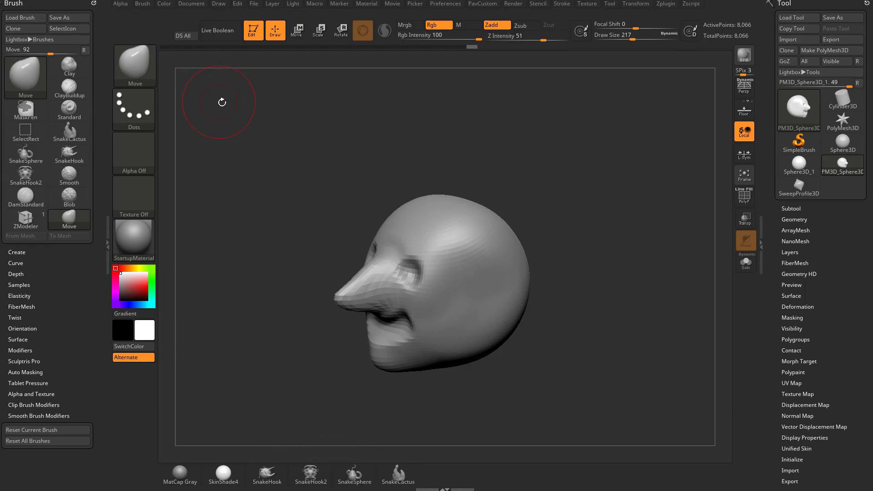
# - Switch to the SnakeHook brush
pyautogui.press('b')
pyautogui.press('s')
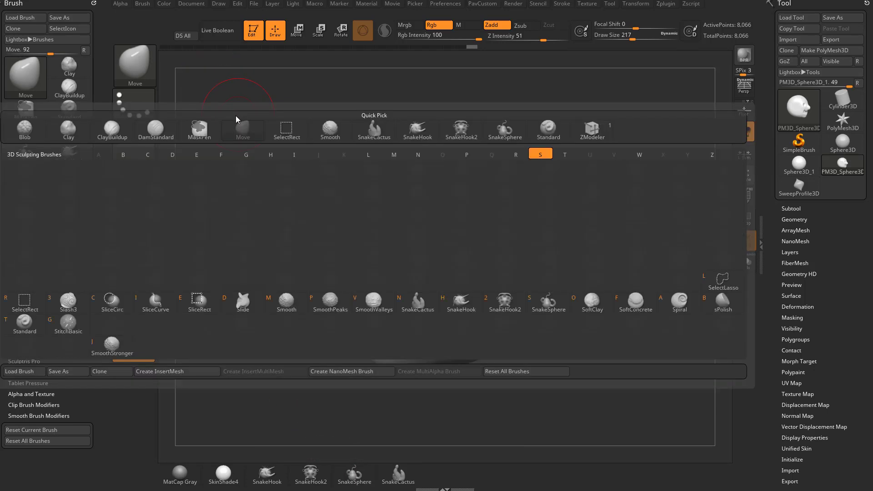
pyautogui.press('h')
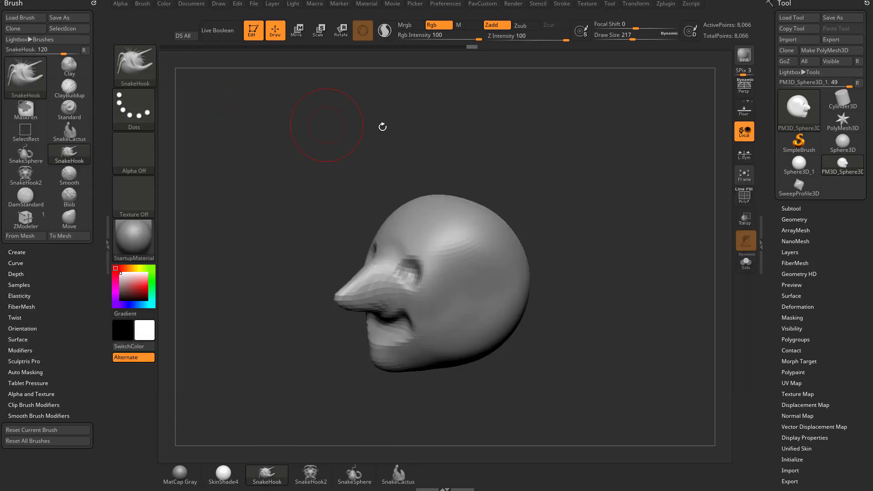
# - Try pulling a mirrored pair of horns out of the upper sides of the head
pyautogui.moveTo(447, 132); pyautogui.dragTo(544, 196)
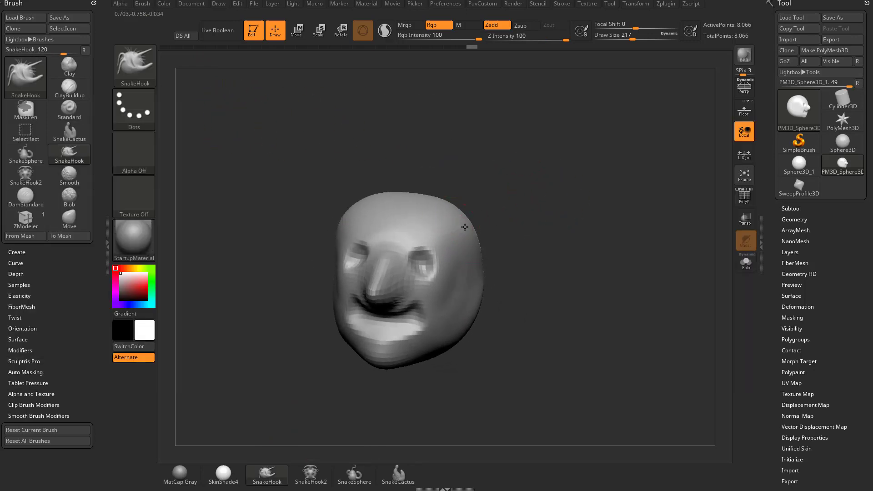
pyautogui.moveTo(470, 224)
pyautogui.mouseDown()
pyautogui.moveTo(517, 213)
pyautogui.moveTo(576, 226)
pyautogui.moveTo(574, 194)
pyautogui.moveTo(678, 221)
pyautogui.moveTo(481, 242)
pyautogui.mouseUp()
pyautogui.hotkey('ctrl', 'z')
pyautogui.hotkey('ctrl', 'z')
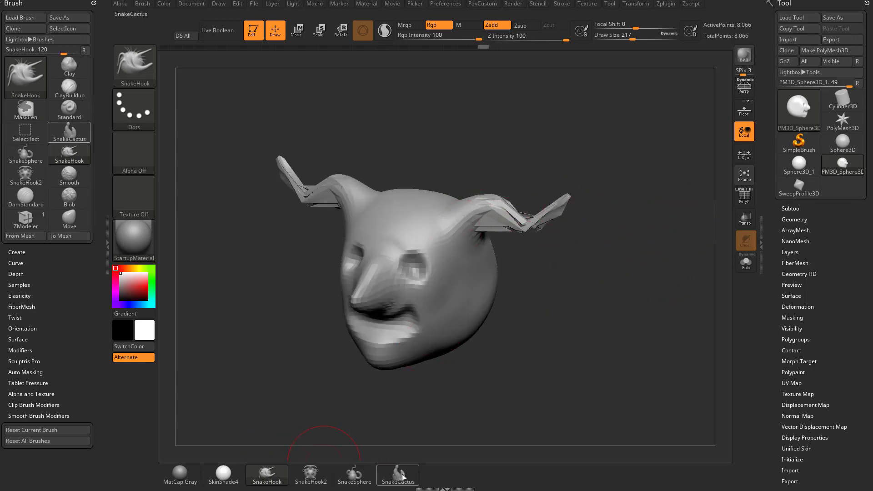
# - Pull up a bump on the bridge of the nose and nudge the lower lip upward with the SnakeHook brush
pyautogui.moveTo(635, 256); pyautogui.dragTo(523, 214)
pyautogui.moveTo(577, 210); pyautogui.dragTo(548, 233)
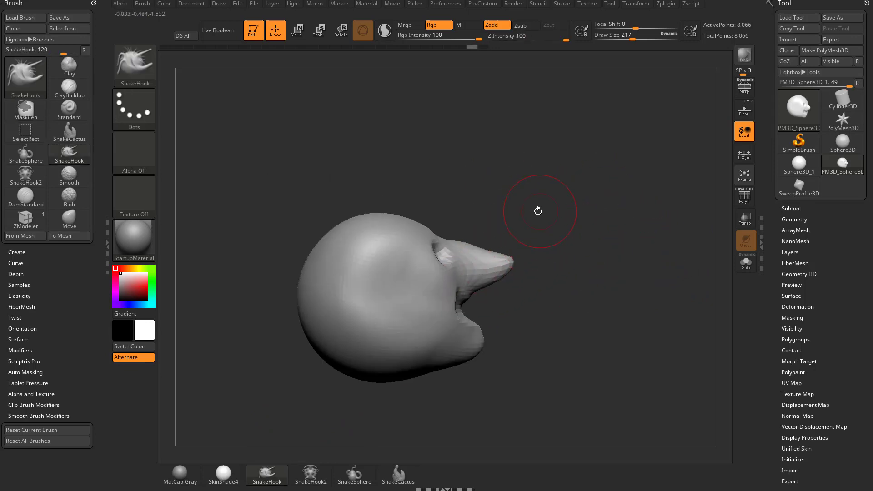
pyautogui.moveTo(465, 246)
pyautogui.mouseDown()
pyautogui.moveTo(472, 235)
pyautogui.moveTo(501, 268)
pyautogui.mouseUp()
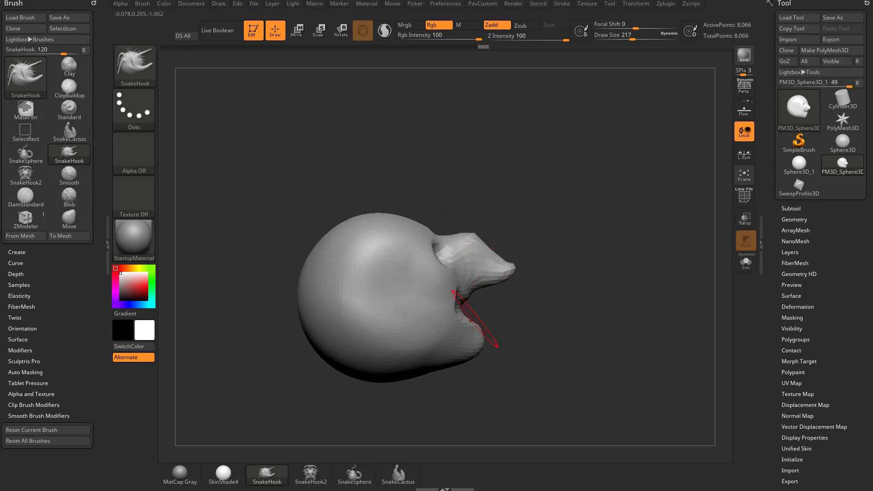
pyautogui.moveTo(473, 327); pyautogui.dragTo(473, 316)
pyautogui.moveTo(550, 316)
pyautogui.mouseDown()
pyautogui.moveTo(481, 310)
pyautogui.moveTo(452, 316)
pyautogui.mouseUp()
pyautogui.moveTo(596, 284); pyautogui.dragTo(510, 291)
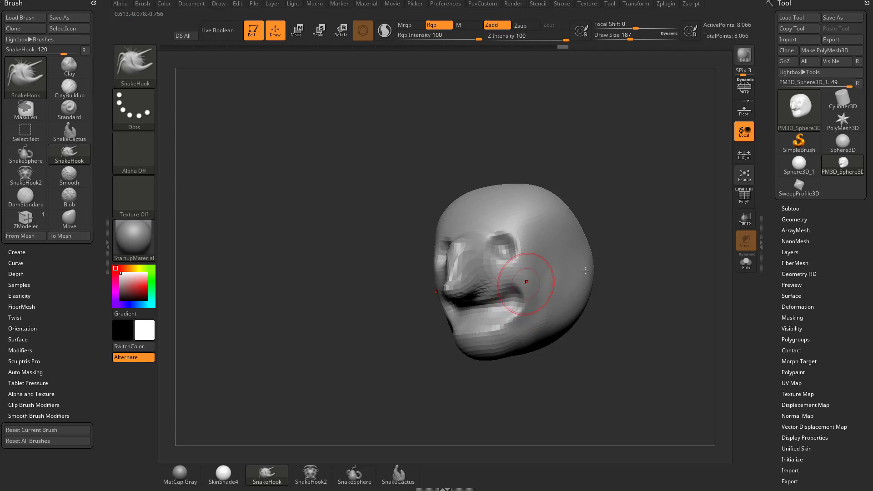
# - Pull the cheeks and mouth corners into a broad grin and adjust the underside of the nose with the SnakeHook brush
pyautogui.moveTo(607, 278); pyautogui.dragTo(530, 288)
pyautogui.moveTo(657, 278); pyautogui.dragTo(696, 278)
pyautogui.moveTo(531, 293); pyautogui.dragTo(537, 283)
pyautogui.moveTo(600, 276); pyautogui.dragTo(637, 262)
pyautogui.moveTo(429, 297); pyautogui.dragTo(420, 285)
pyautogui.moveTo(607, 282); pyautogui.dragTo(556, 290)
# - Switch to the Clay brush
pyautogui.press('b')
pyautogui.press('c')
pyautogui.press('l')
pyautogui.moveTo(640, 193); pyautogui.dragTo(657, 190)
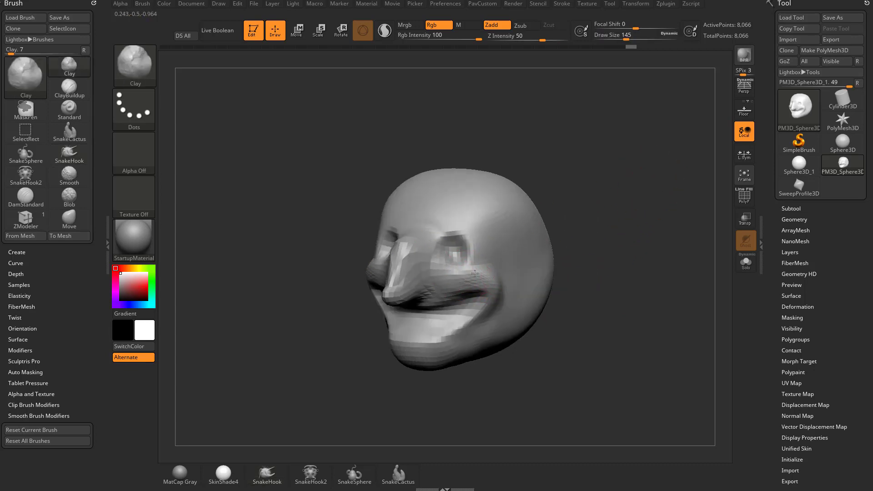
# - Smooth the side of the nose and the cheek beside the mouth at a draw size of 145
pyautogui.moveTo(592, 260); pyautogui.dragTo(543, 268)
pyautogui.moveTo(637, 264); pyautogui.dragTo(700, 269)
pyautogui.moveTo(573, 261); pyautogui.dragTo(600, 257)
pyautogui.moveTo(412, 278)
pyautogui.keyDown('shift'); pyautogui.mouseDown()
pyautogui.moveTo(407, 287)
pyautogui.moveTo(419, 293)
pyautogui.mouseUp(); pyautogui.keyUp('shift')
pyautogui.moveTo(584, 277); pyautogui.dragTo(541, 274)
pyautogui.moveTo(480, 264)
pyautogui.keyDown('shift'); pyautogui.mouseDown()
pyautogui.moveTo(491, 296)
pyautogui.moveTo(489, 282)
pyautogui.mouseUp(); pyautogui.keyUp('shift')
pyautogui.moveTo(587, 250); pyautogui.dragTo(518, 252)
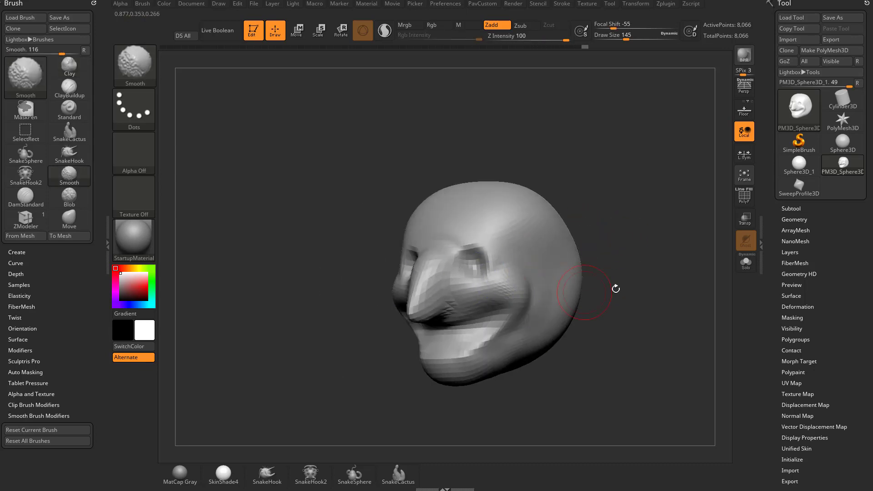
pyautogui.moveTo(620, 288)
pyautogui.mouseDown()
pyautogui.moveTo(594, 259)
pyautogui.moveTo(361, 287)
pyautogui.mouseUp()
pyautogui.press('shift')
pyautogui.moveTo(655, 296); pyautogui.dragTo(567, 284)
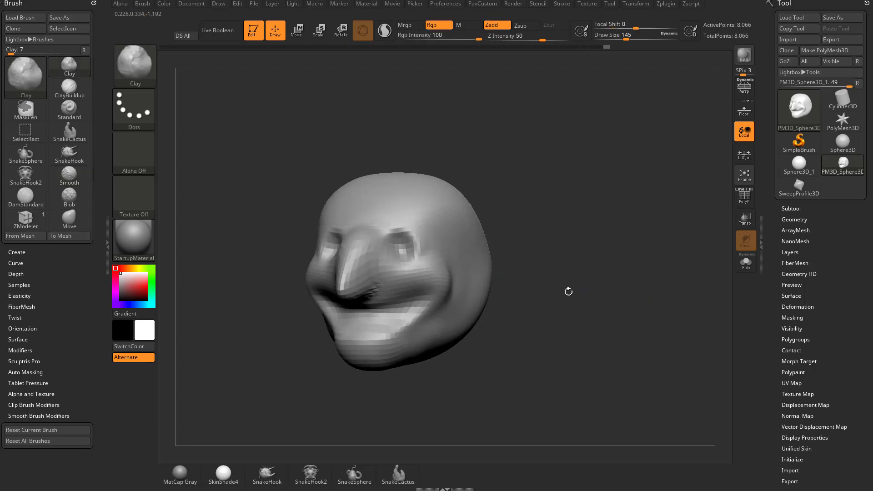
# - Smooth the area around the eye and down beside the nose
pyautogui.moveTo(610, 266); pyautogui.dragTo(574, 257)
pyautogui.keyDown('shift'); pyautogui.moveTo(440, 251); pyautogui.dragTo(401, 272); pyautogui.keyUp('shift')
pyautogui.moveTo(570, 262); pyautogui.dragTo(558, 213)
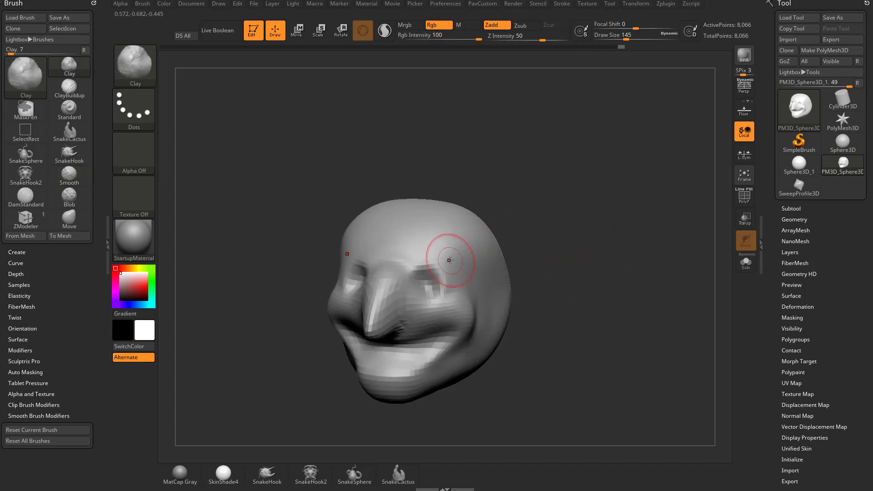
# - Build up raised brow ridges above the eyes with the Standard brush at a draw size of 124
pyautogui.press('b')
pyautogui.press('s')
pyautogui.press('t')
pyautogui.moveTo(411, 267); pyautogui.dragTo(448, 274)
pyautogui.moveTo(553, 259); pyautogui.dragTo(467, 261)
pyautogui.moveTo(600, 268)
pyautogui.mouseDown()
pyautogui.moveTo(638, 264)
pyautogui.moveTo(629, 267)
pyautogui.mouseUp()
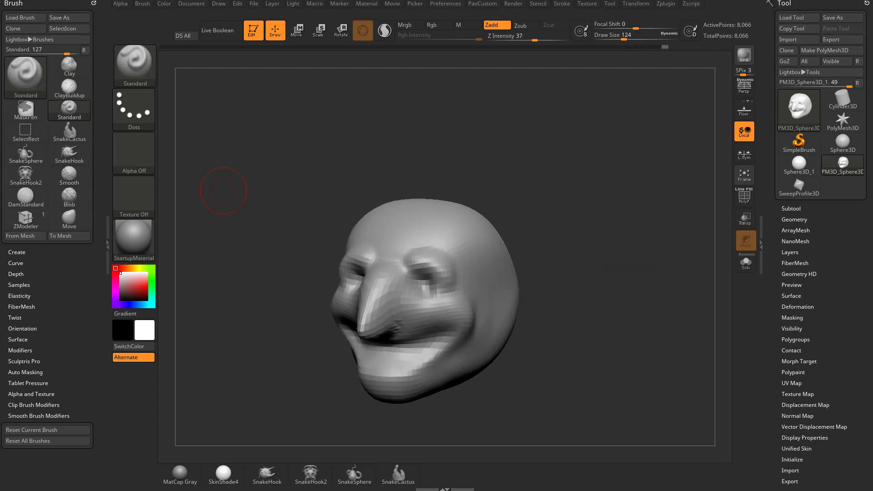
# - Switch to the Move brush and turn on its AccuCurve option
pyautogui.keyDown('shift'); pyautogui.moveTo(585, 159); pyautogui.dragTo(592, 173); pyautogui.keyUp('shift')
pyautogui.press('b')
pyautogui.press('m')
pyautogui.press('v')
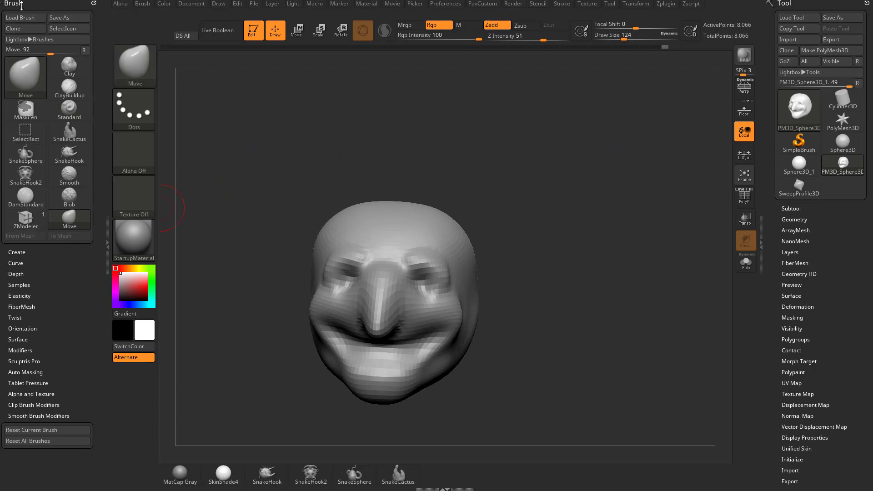
pyautogui.moveTo(91, 6)
pyautogui.mouseDown()
pyautogui.moveTo(139, 16)
pyautogui.moveTo(107, 55)
pyautogui.moveTo(1, 27)
pyautogui.mouseUp()
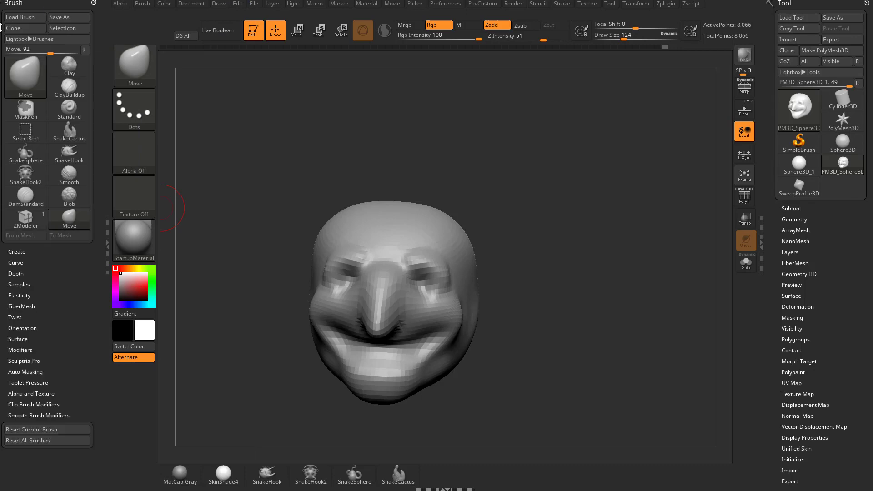
pyautogui.click(28, 263)
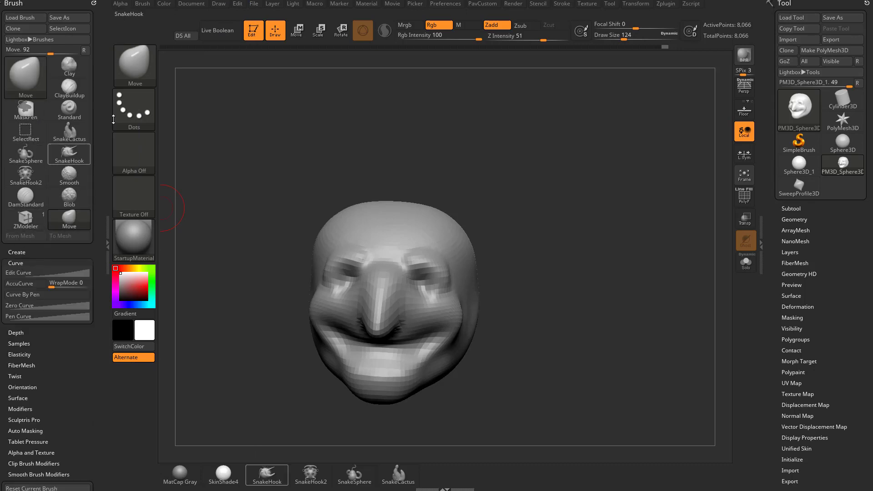
pyautogui.click(20, 283)
# - Try pulling out the upper side of the head with AccuCurve on and again with it off, undoing both pulls
pyautogui.press('s')
pyautogui.keyDown('alt'); pyautogui.moveTo(527, 172); pyautogui.dragTo(482, 181); pyautogui.keyUp('alt')
pyautogui.moveTo(456, 212)
pyautogui.mouseDown()
pyautogui.moveTo(448, 198)
pyautogui.moveTo(446, 205)
pyautogui.moveTo(463, 200)
pyautogui.mouseUp()
pyautogui.hotkey('ctrl', 'z')
pyautogui.click(33, 284)
pyautogui.moveTo(421, 221); pyautogui.dragTo(457, 195)
pyautogui.hotkey('ctrl', 'z')
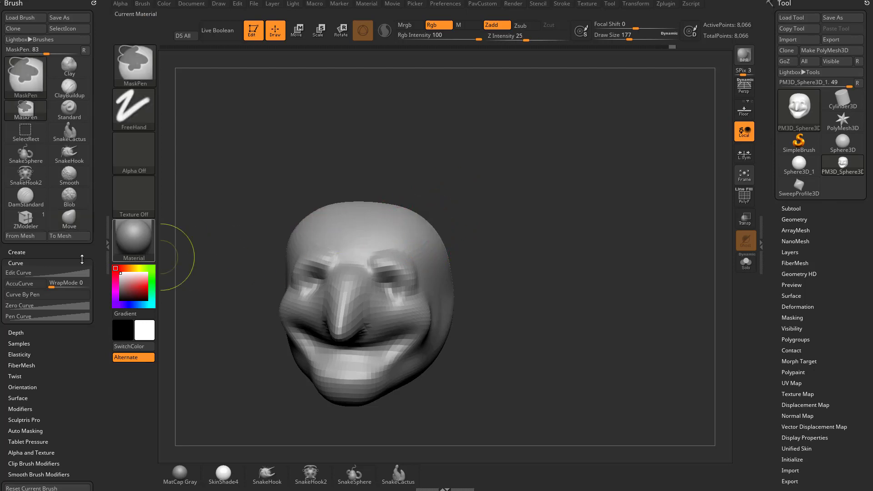
# - Turn AccuCurve back on and pull the upper sides of the head into sharp corners with the Move brush
pyautogui.click(19, 284)
pyautogui.press('s')
pyautogui.moveTo(427, 242); pyautogui.dragTo(475, 203)
pyautogui.moveTo(510, 222)
pyautogui.keyDown('shift'); pyautogui.mouseDown()
pyautogui.moveTo(514, 286)
pyautogui.moveTo(578, 246)
pyautogui.moveTo(351, 253)
pyautogui.moveTo(290, 265)
pyautogui.moveTo(293, 272)
pyautogui.mouseUp(); pyautogui.keyUp('shift')
pyautogui.moveTo(304, 309); pyautogui.dragTo(303, 310)
pyautogui.moveTo(275, 291); pyautogui.dragTo(388, 304)
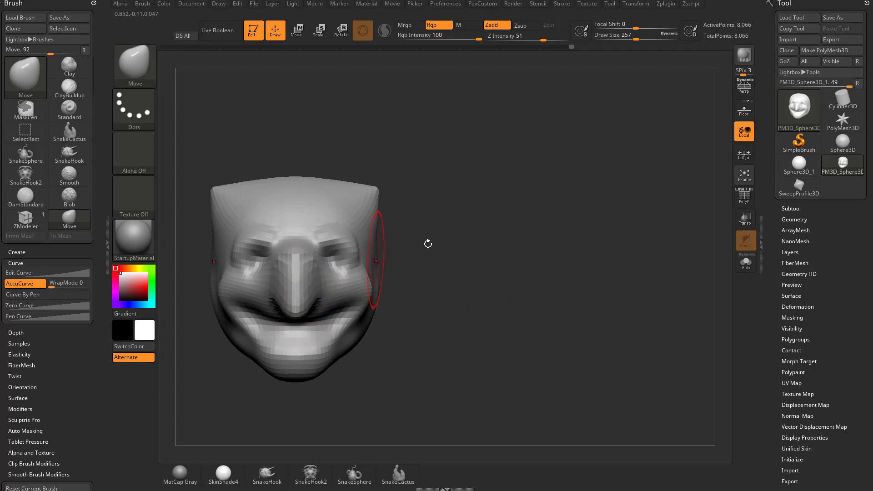
pyautogui.moveTo(458, 233); pyautogui.dragTo(393, 182)
pyautogui.keyDown('alt'); pyautogui.moveTo(456, 183); pyautogui.dragTo(489, 210); pyautogui.keyUp('alt')
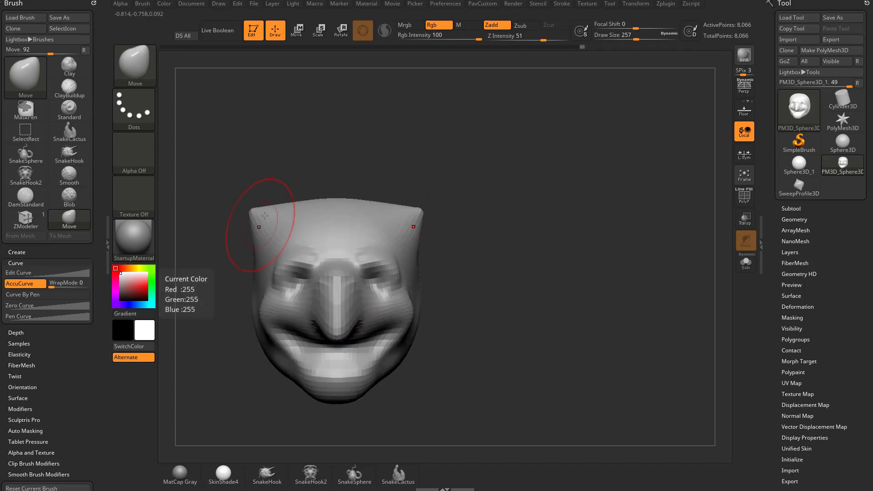
pyautogui.moveTo(471, 169)
pyautogui.mouseDown()
pyautogui.moveTo(412, 191)
pyautogui.moveTo(422, 213)
pyautogui.mouseUp()
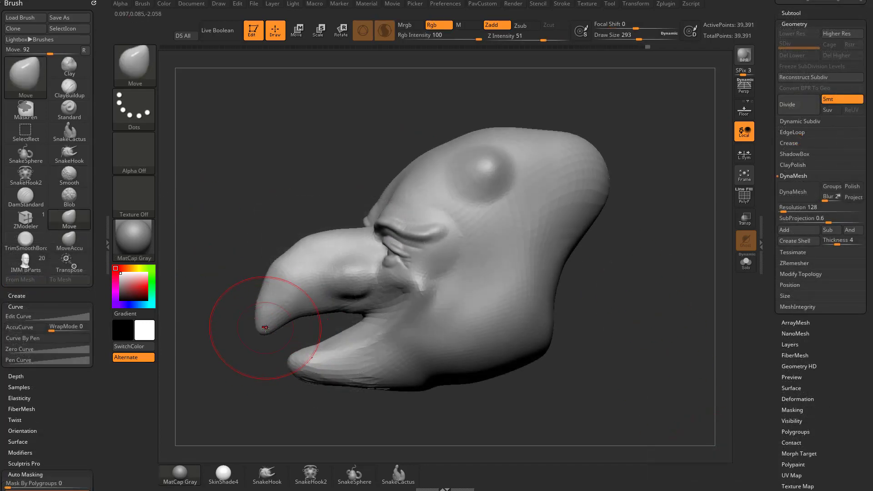
# - Try moving the tip of the bird head's upper beak, undo the pull, and set the draw size to 331
pyautogui.moveTo(266, 328)
pyautogui.mouseDown()
pyautogui.moveTo(280, 302)
pyautogui.moveTo(253, 311)
pyautogui.moveTo(261, 315)
pyautogui.mouseUp()
pyautogui.hotkey('ctrl', 'z')
pyautogui.press('s')
pyautogui.hotkey('ctrl', 'z')
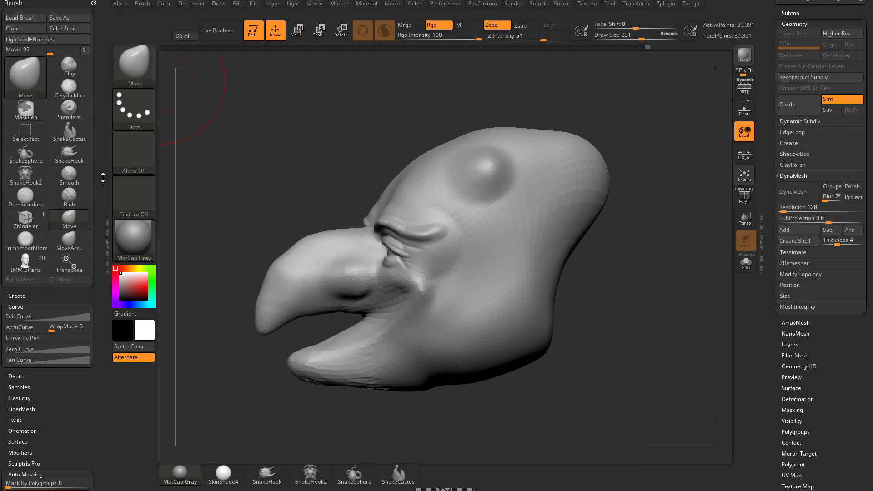
# - Enable topological auto masking with a range of 1.5 and move the upper beak up and the lower beak down
pyautogui.moveTo(100, 296); pyautogui.dragTo(99, 203)
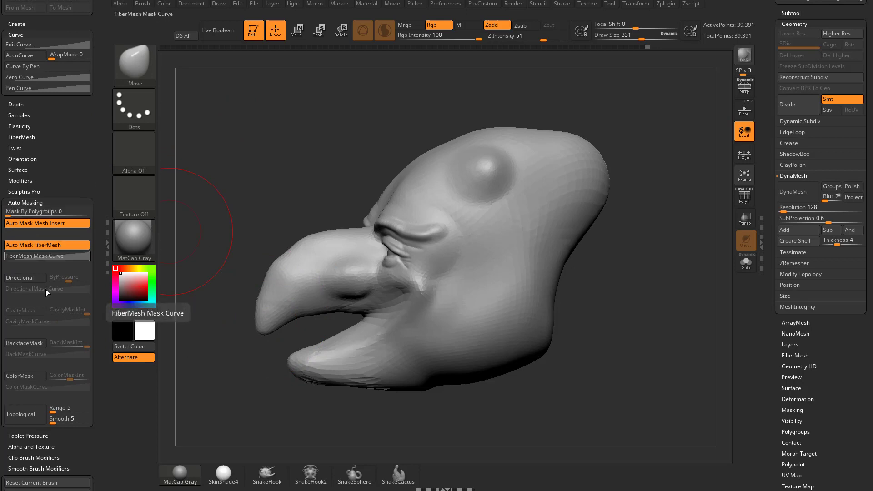
pyautogui.click(26, 410)
pyautogui.moveTo(265, 321); pyautogui.dragTo(260, 313)
pyautogui.moveTo(287, 364); pyautogui.dragTo(297, 369)
pyautogui.moveTo(271, 320); pyautogui.dragTo(268, 314)
pyautogui.moveTo(316, 353); pyautogui.dragTo(328, 367)
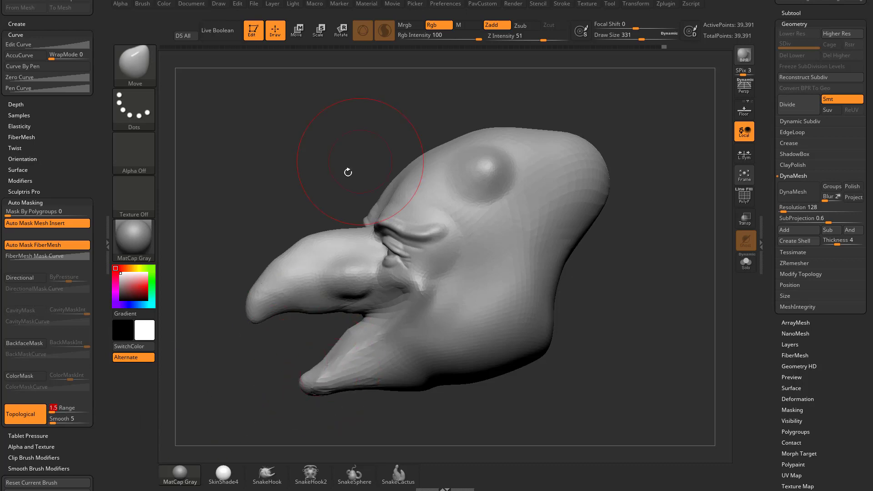
# - Bend the upper beak down onto the lower beak and pull the two tips apart again with topological masking
pyautogui.moveTo(269, 303)
pyautogui.mouseDown()
pyautogui.moveTo(288, 337)
pyautogui.moveTo(280, 358)
pyautogui.moveTo(266, 361)
pyautogui.moveTo(273, 338)
pyautogui.mouseUp()
pyautogui.hotkey('ctrl', 'z')
pyautogui.moveTo(250, 394)
pyautogui.mouseDown()
pyautogui.moveTo(241, 395)
pyautogui.moveTo(264, 390)
pyautogui.mouseUp()
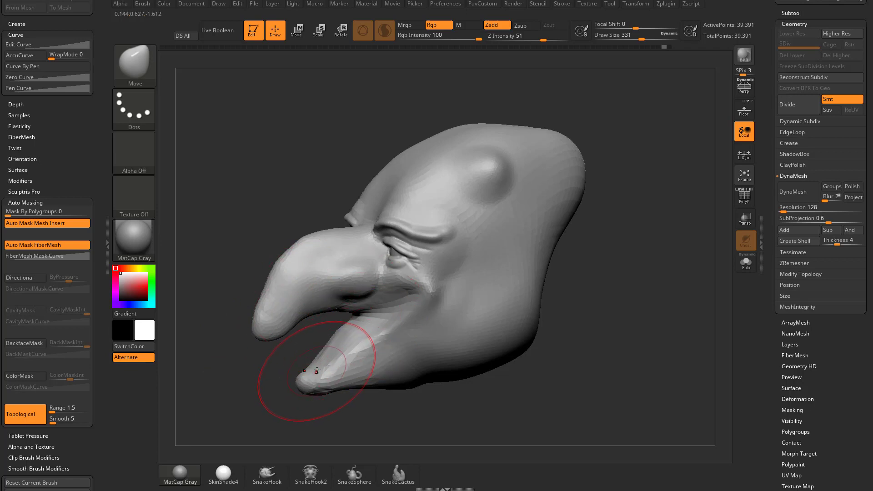
pyautogui.moveTo(284, 340); pyautogui.dragTo(296, 366)
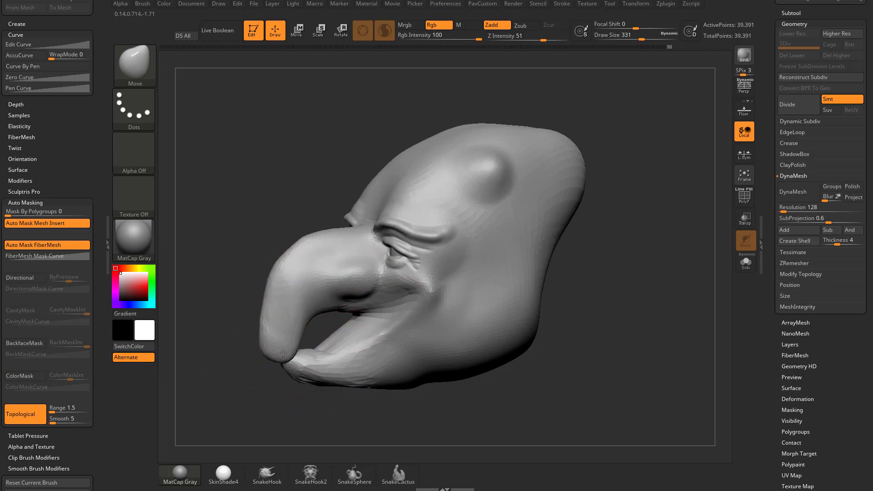
pyautogui.moveTo(264, 395); pyautogui.dragTo(254, 388)
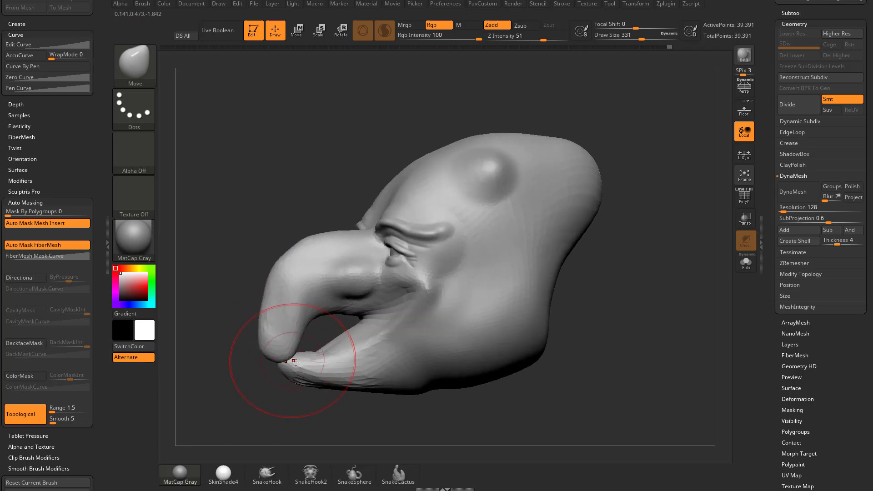
pyautogui.moveTo(366, 324); pyautogui.dragTo(317, 312)
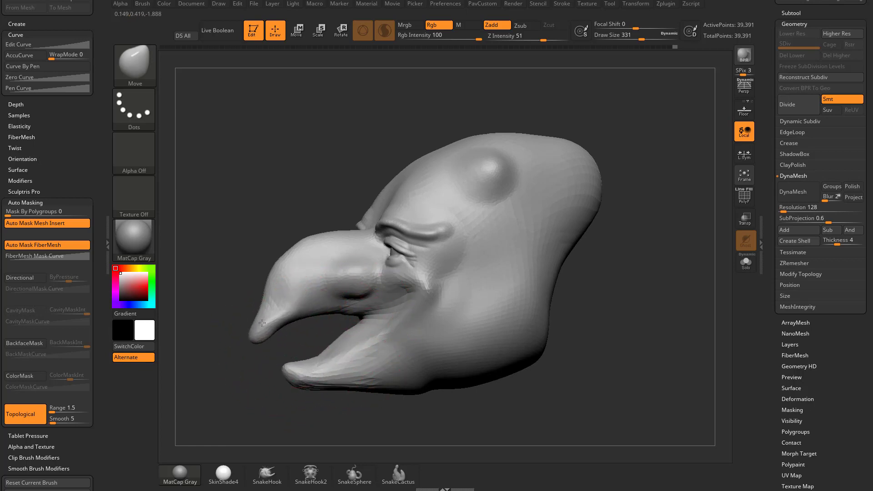
# - Raise and smooth the upper beak into a blunt tip with the Move brush, using a draw size of 207
pyautogui.moveTo(272, 323)
pyautogui.mouseDown()
pyautogui.moveTo(259, 298)
pyautogui.moveTo(256, 311)
pyautogui.moveTo(264, 295)
pyautogui.moveTo(278, 309)
pyautogui.moveTo(258, 298)
pyautogui.mouseUp()
pyautogui.press('s')
pyautogui.keyDown('shift'); pyautogui.moveTo(291, 273); pyautogui.dragTo(263, 291); pyautogui.keyUp('shift')
pyautogui.press('s')
pyautogui.moveTo(277, 311); pyautogui.dragTo(247, 292)
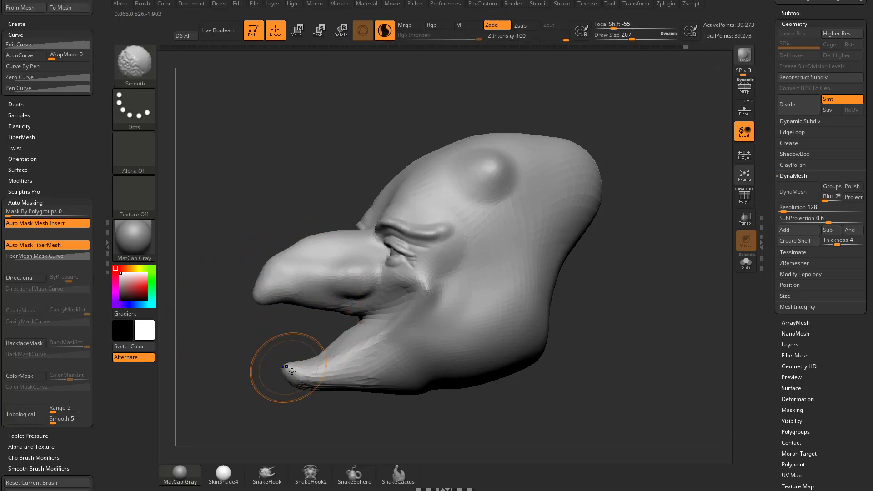